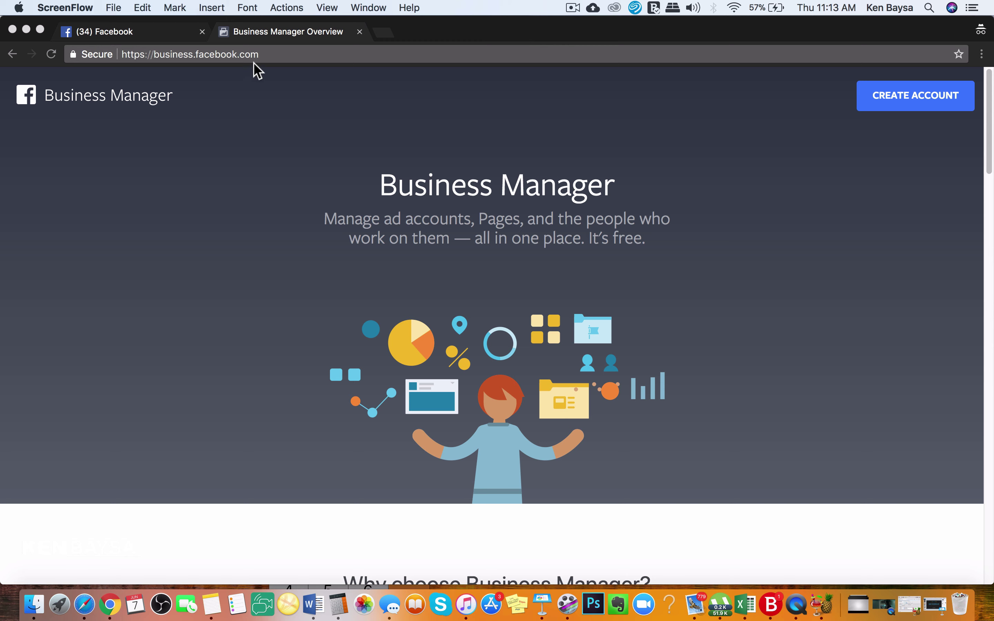
Select the business.facebook.com address in Chrome and reload the Business Manager overview page.
click(201, 58)
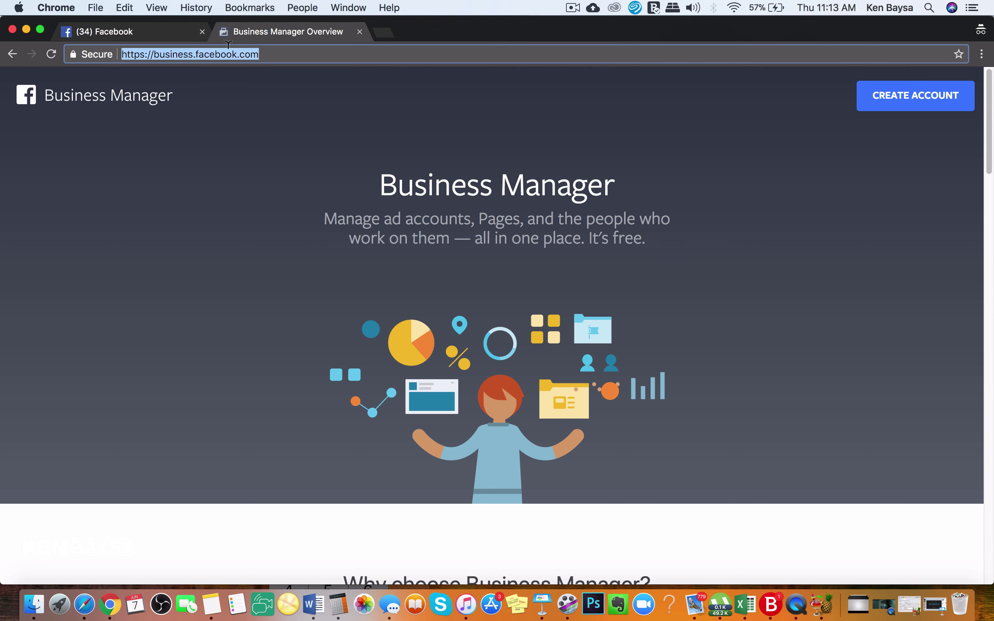
click(194, 56)
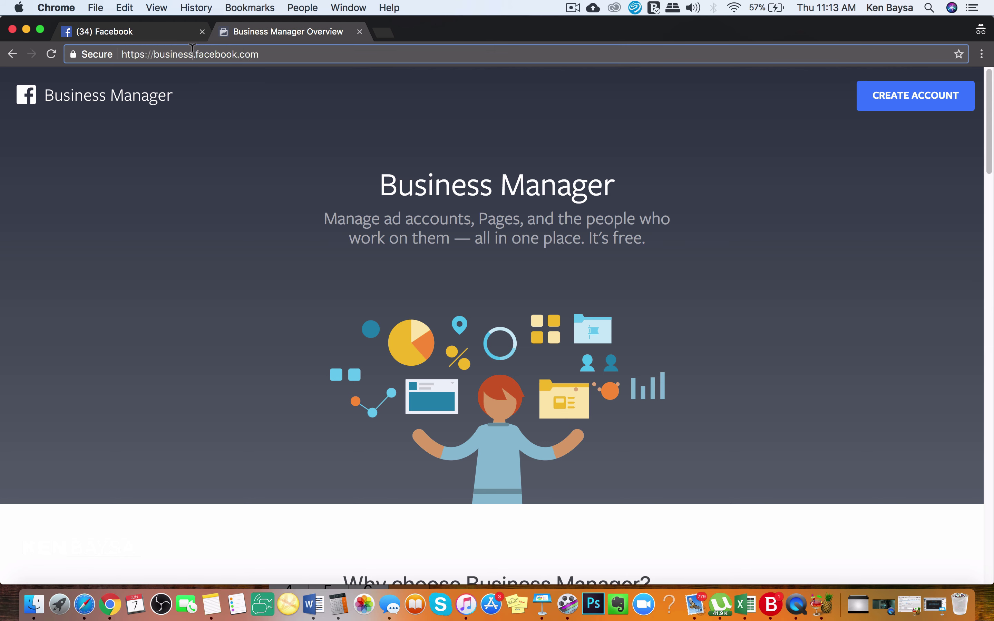
click(153, 49)
drag(122, 53, 356, 50)
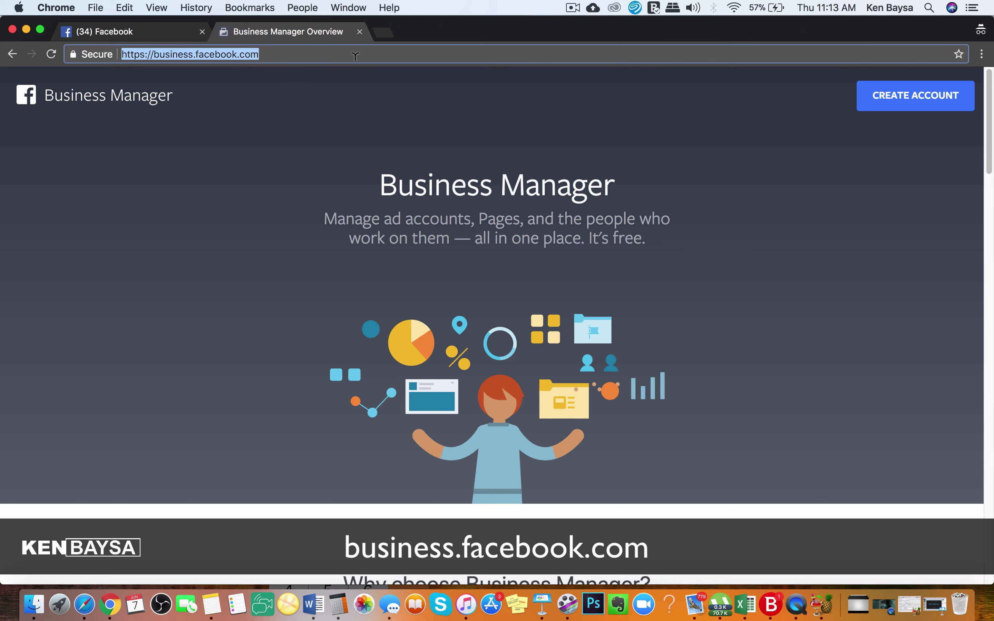
key(Return)
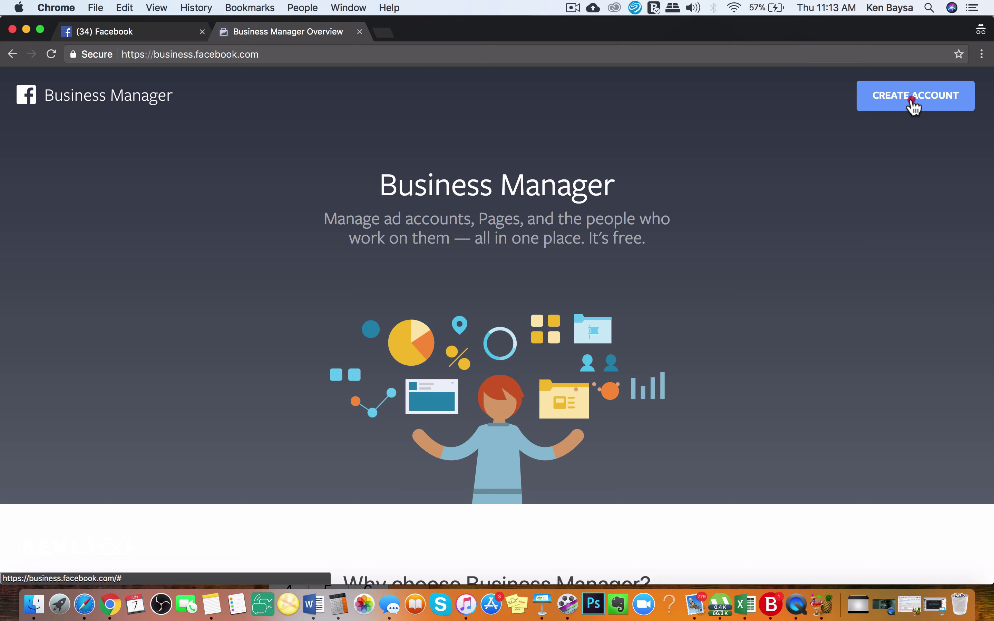
Start a new Business Manager account and enter the business name Ken FB Ads.
click(912, 101)
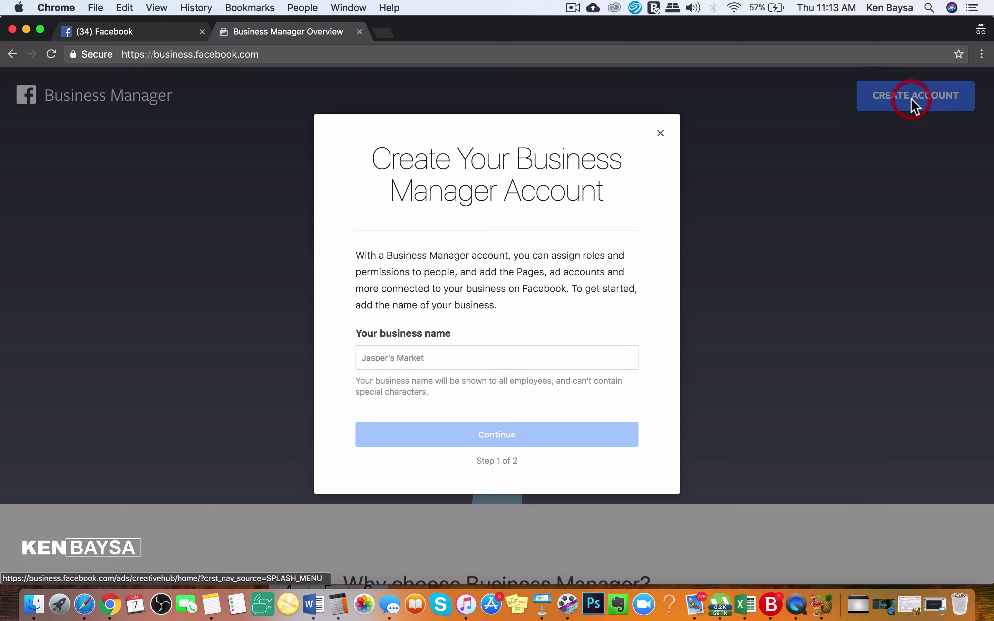
click(462, 350)
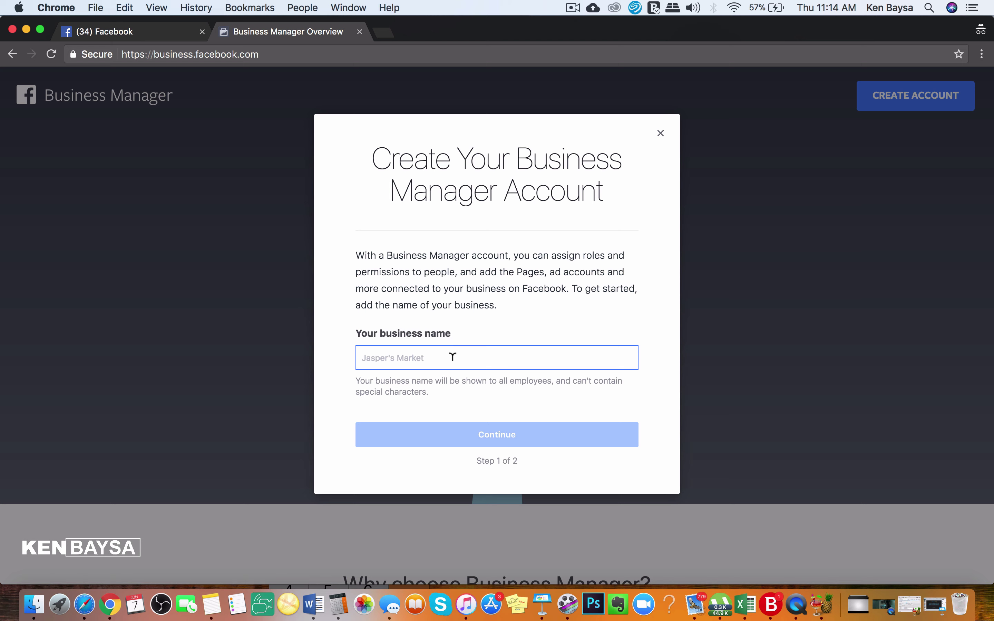
text(Ken FB)
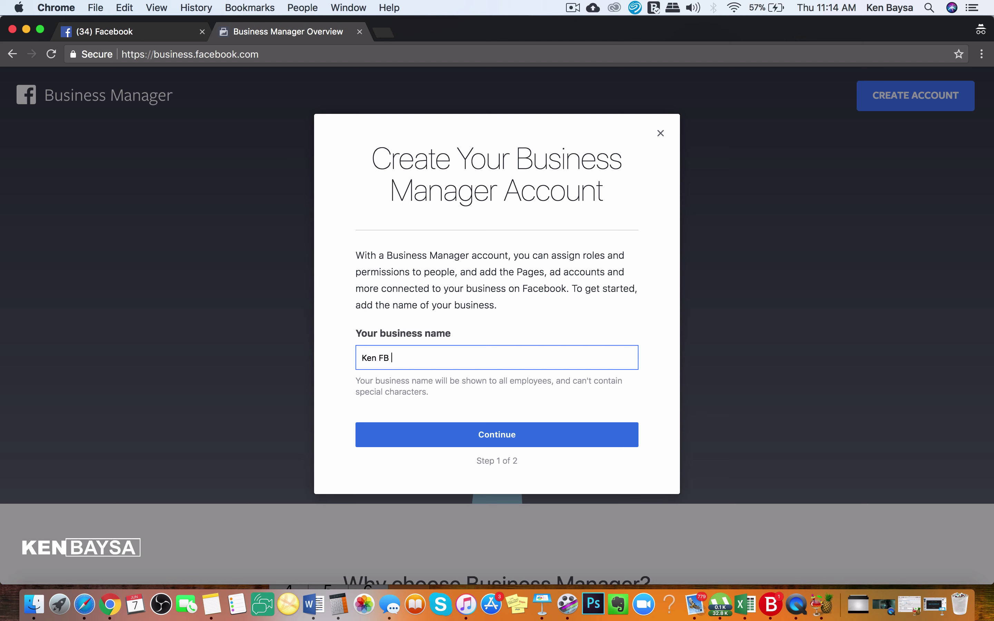
text(ds)
Continue to the business profile step and enter the business email address, fixing a typo.
click(495, 436)
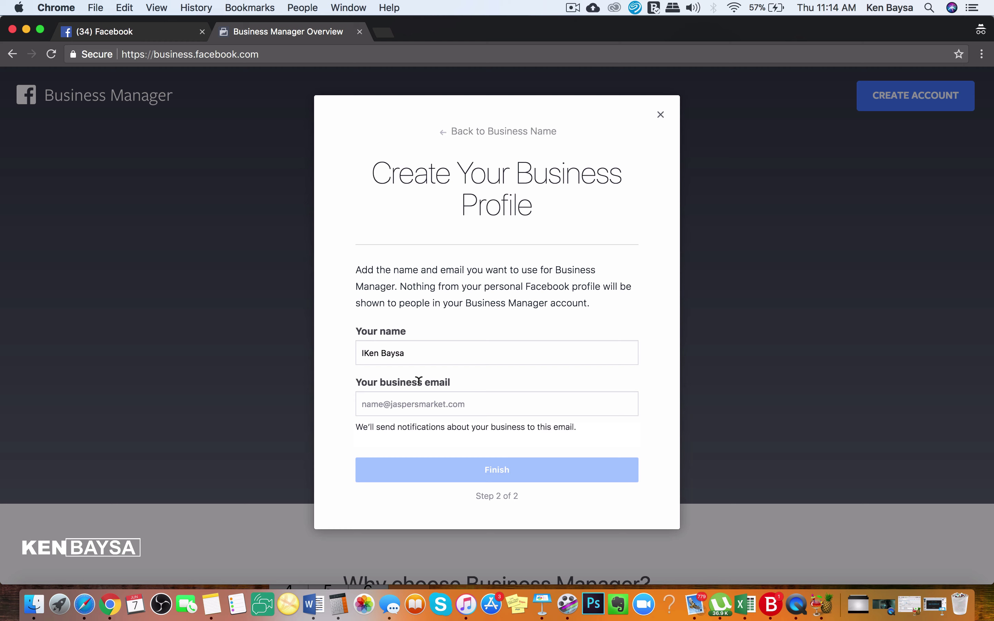
click(411, 402)
click(319, 392)
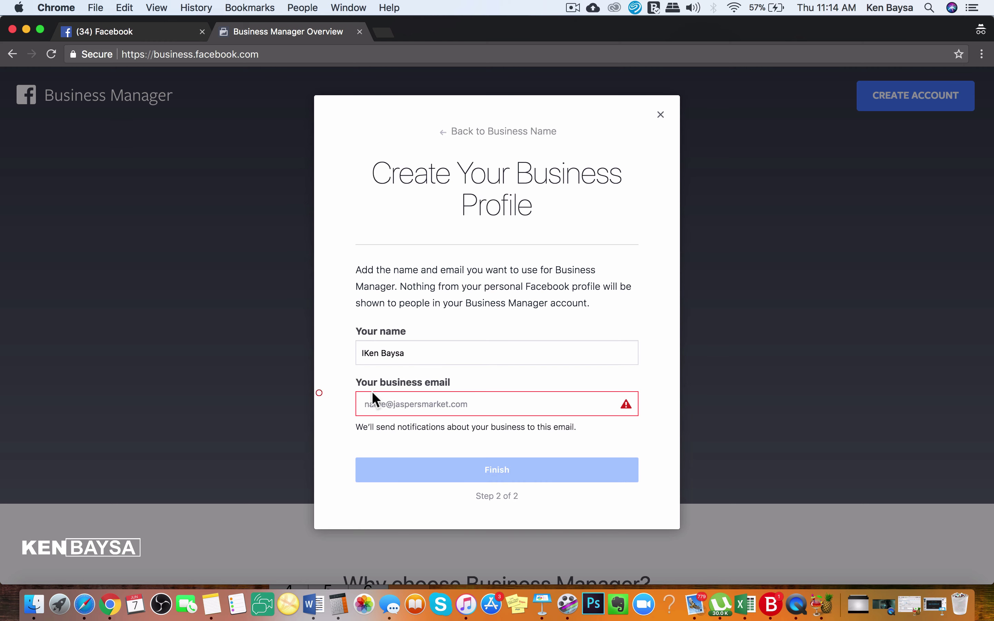
click(372, 398)
click(385, 402)
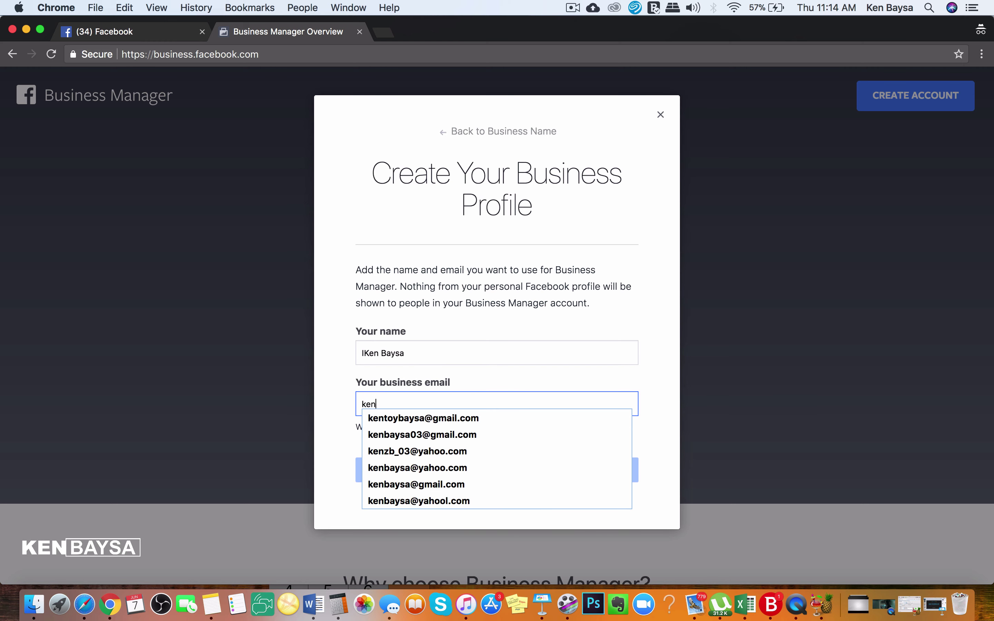
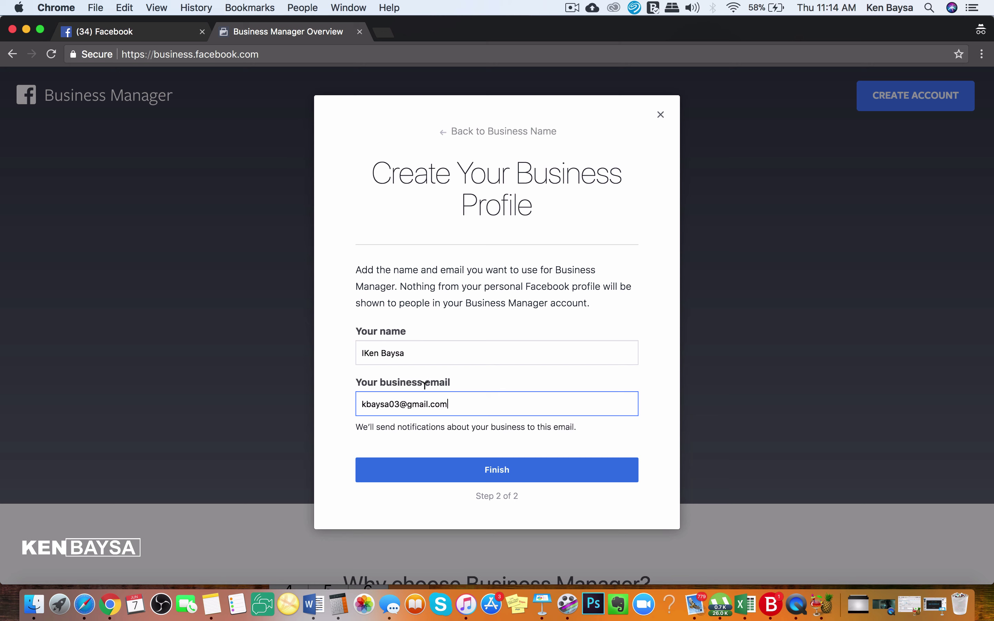
drag(477, 407, 345, 404)
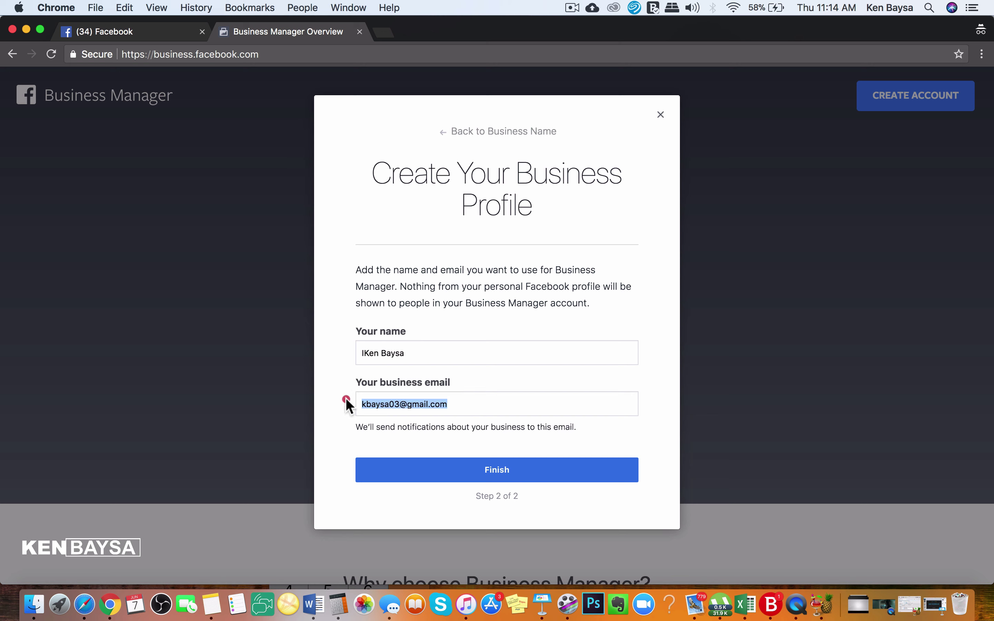
click(331, 436)
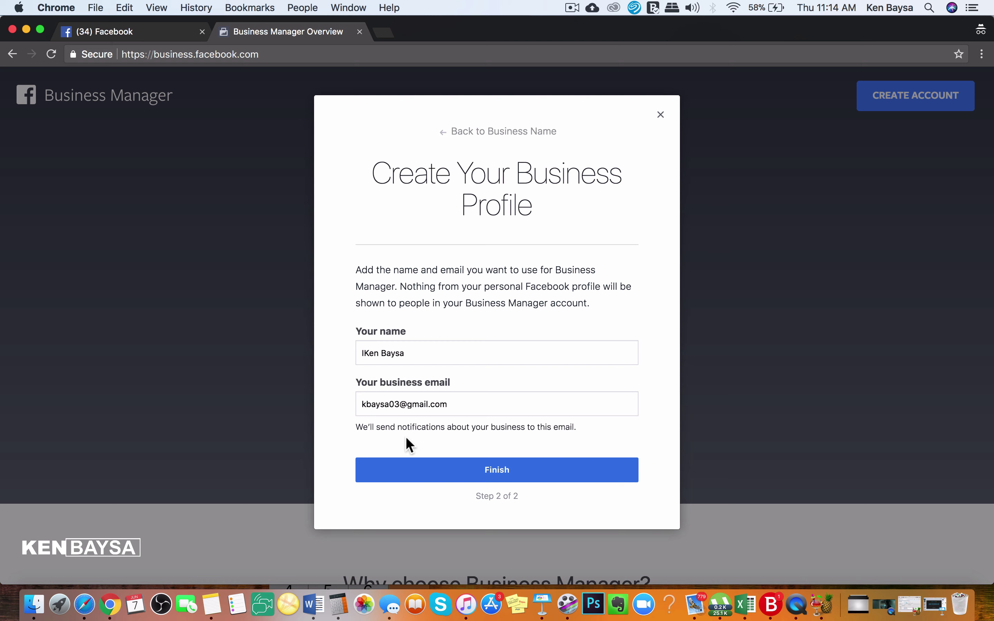
Correct the stray letter at the start of the Your name field.
click(363, 351)
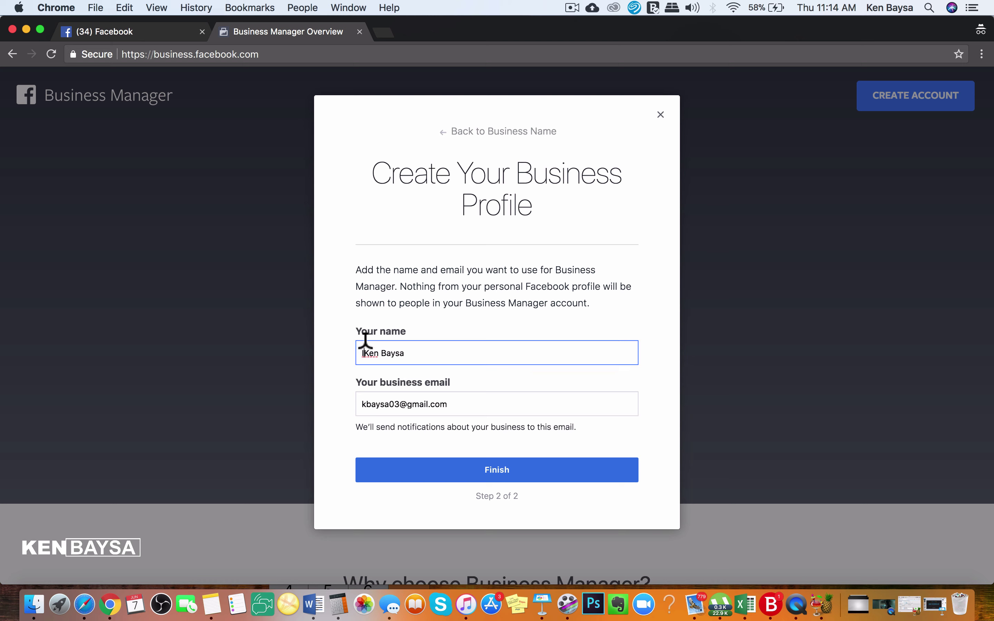
key(BackSpace)
text(i)
Finish creating Ken FB Ads and scroll Home to the Page, Ad Account and People setup cards.
click(502, 479)
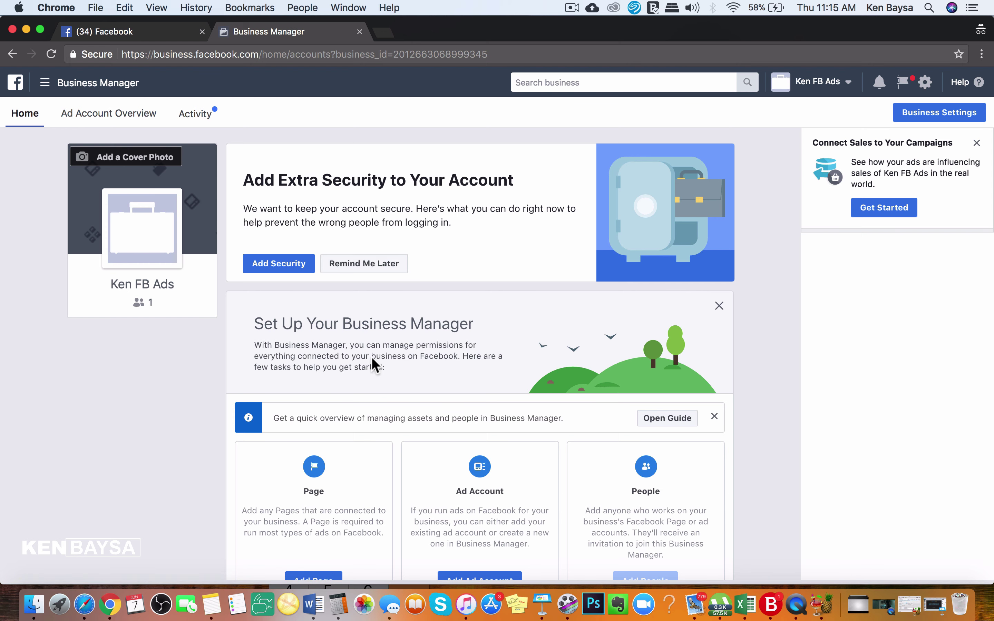
scroll(452, 378, down, 3)
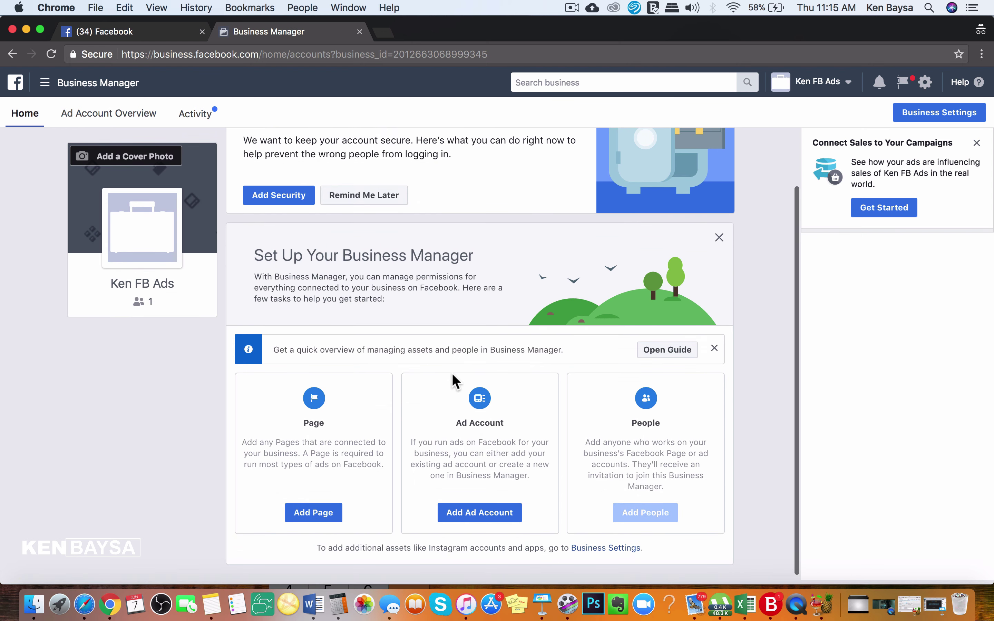
scroll(452, 373, up, 1)
scroll(452, 362, down, 1)
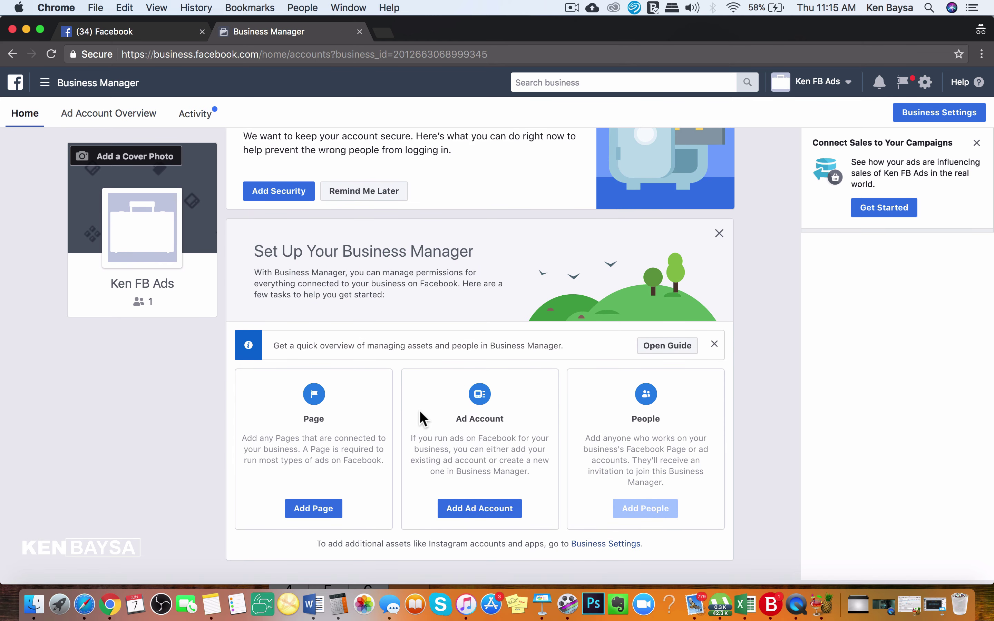
scroll(420, 412, up, 2)
scroll(419, 411, down, 2)
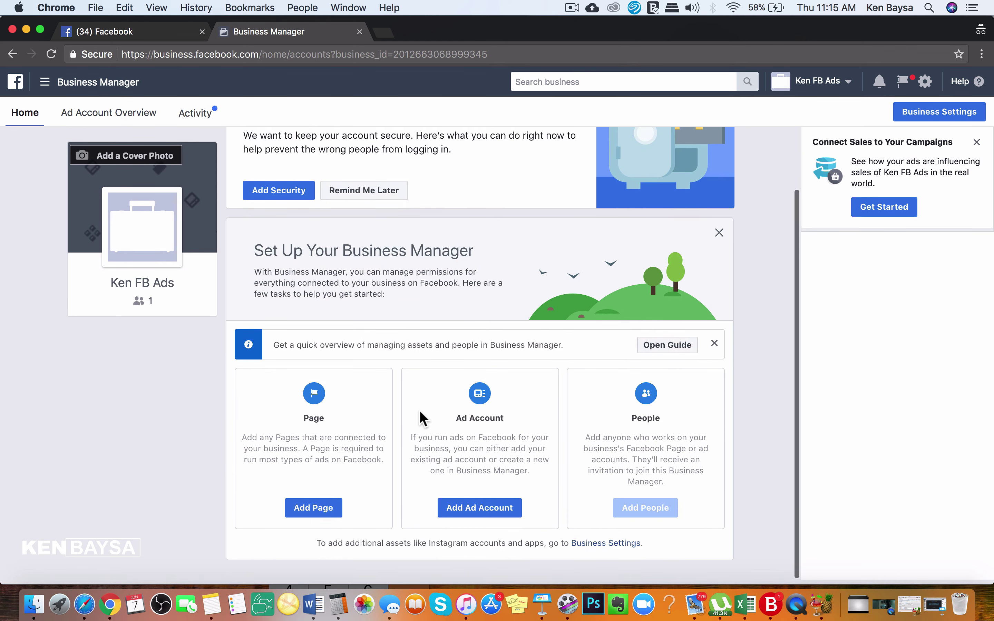
Add the Online Marketing Secrets Page by searching 'online', then go to Business Settings.
click(322, 509)
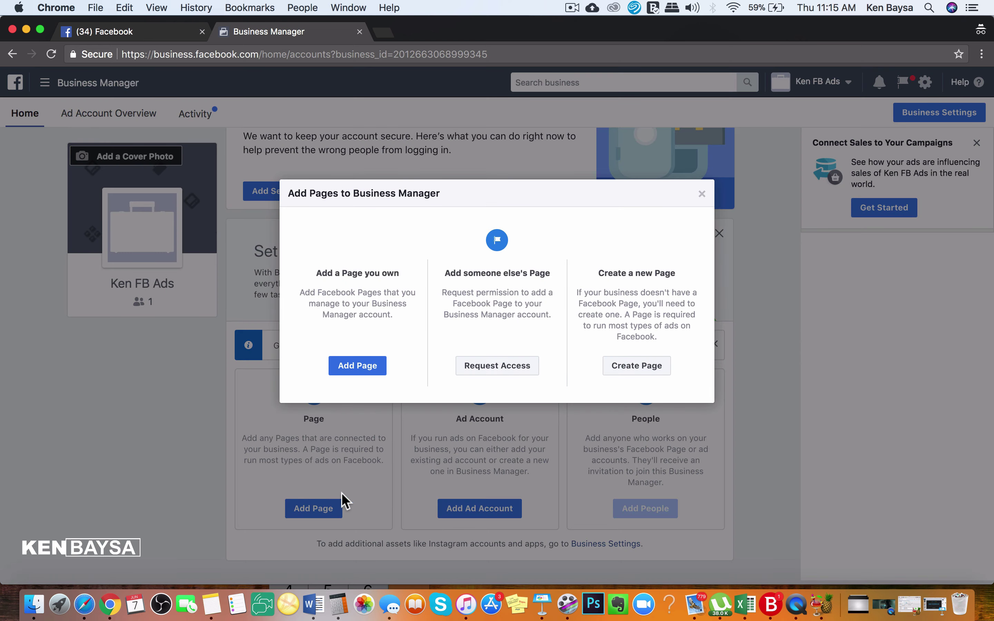
click(371, 369)
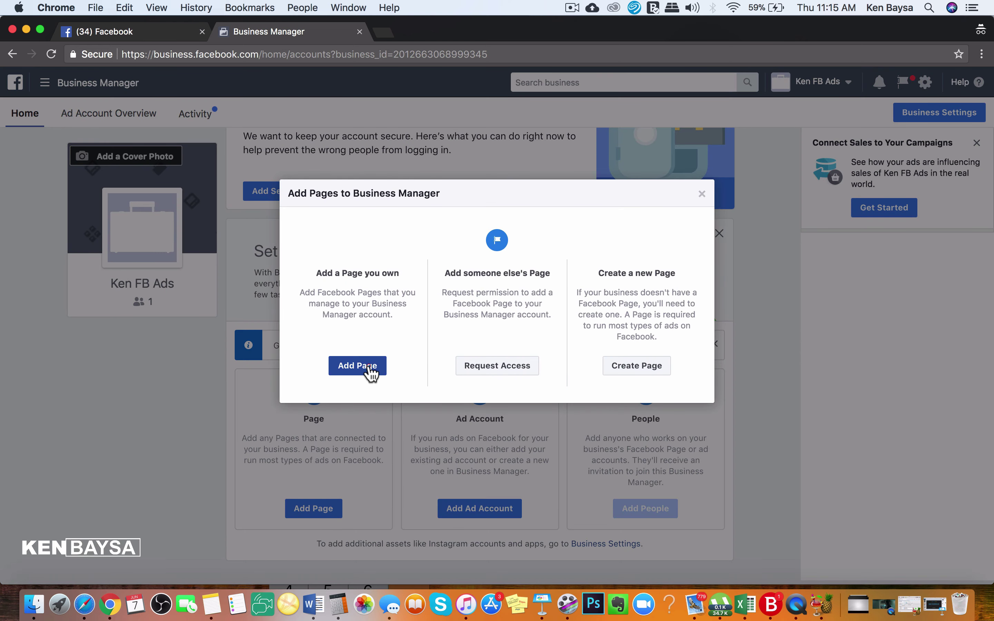
click(391, 339)
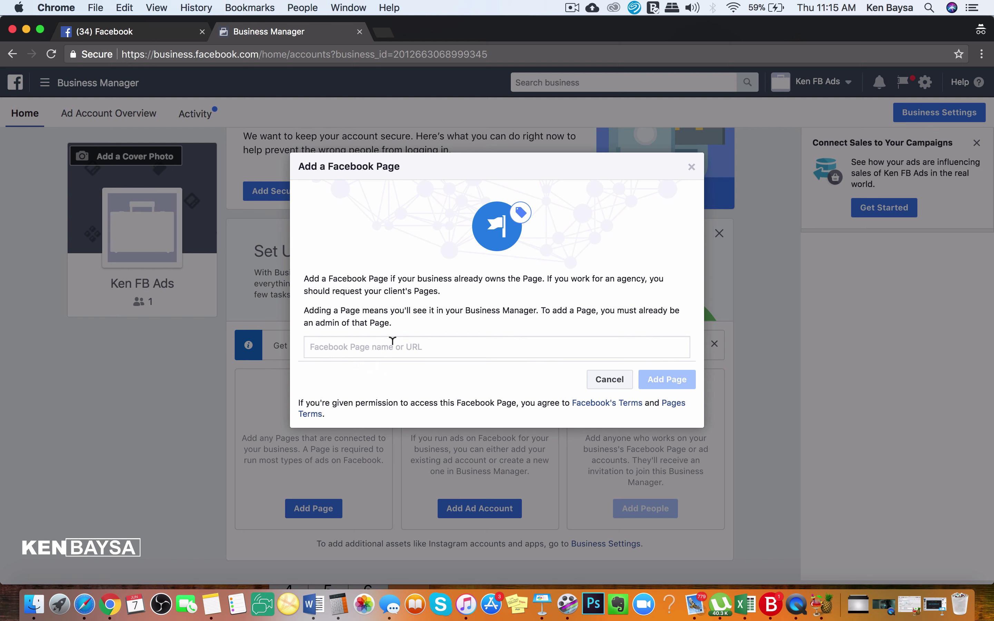
text(online)
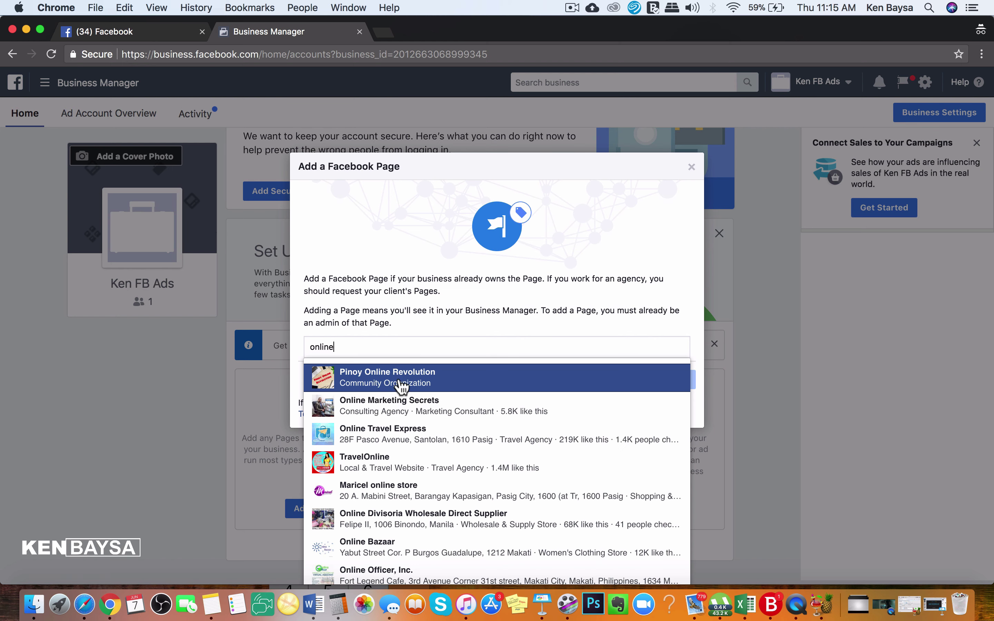
click(387, 406)
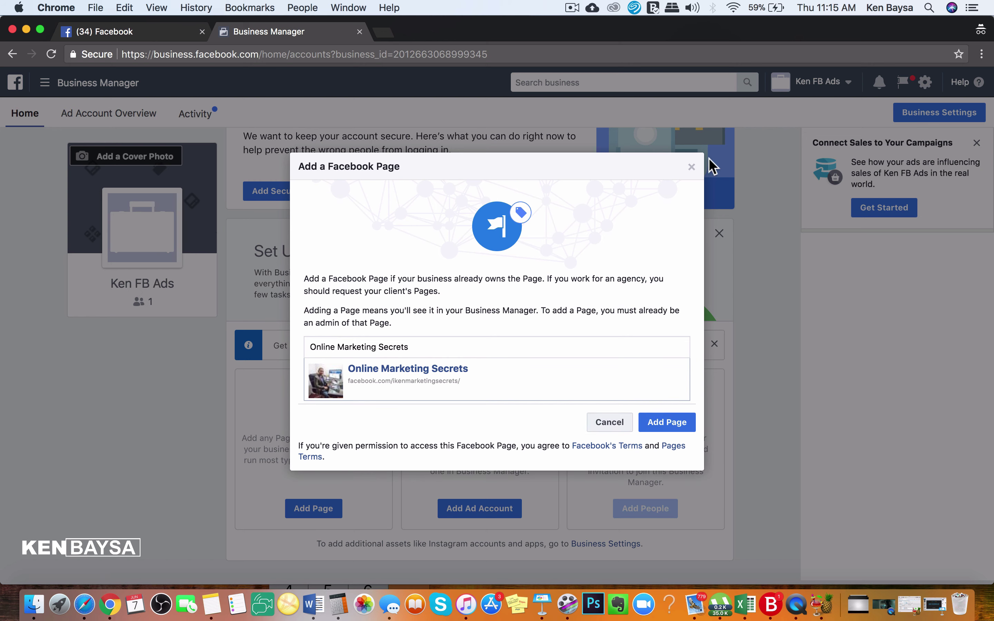
click(691, 167)
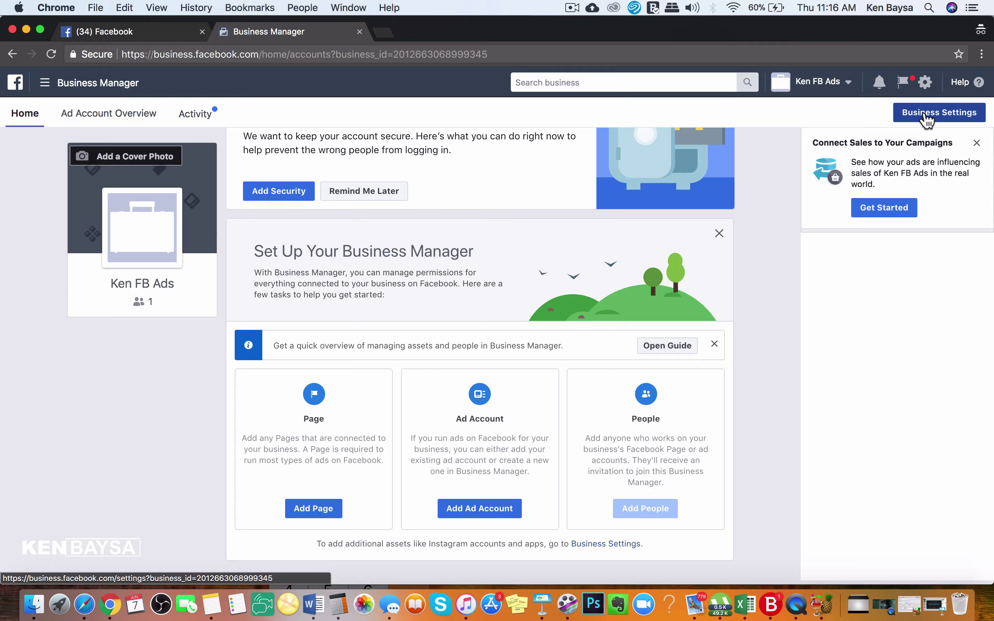
click(924, 117)
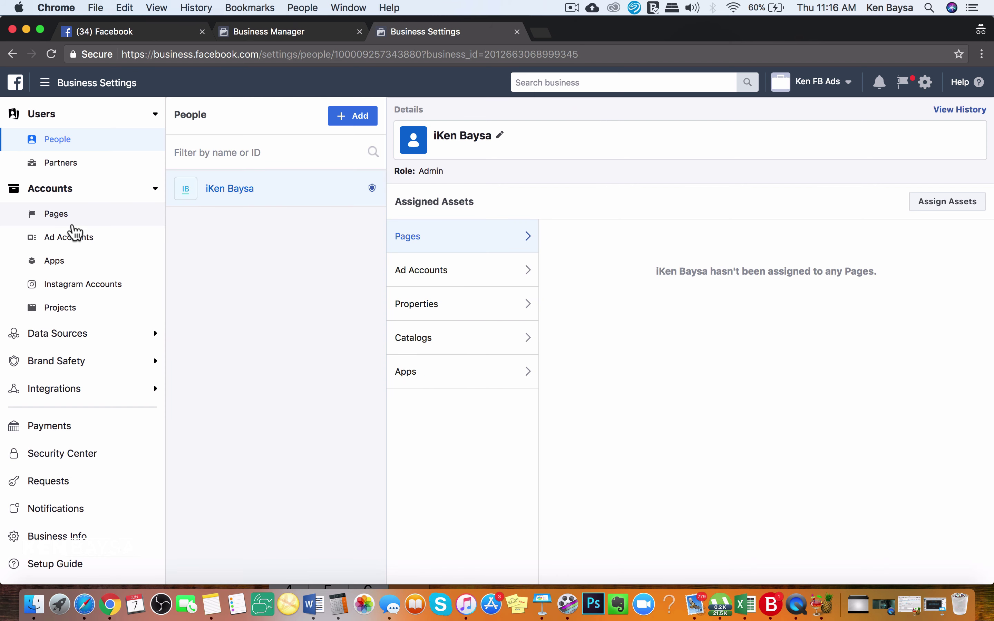
Show the Ad Accounts section under Accounts in the Business Settings sidebar.
click(104, 242)
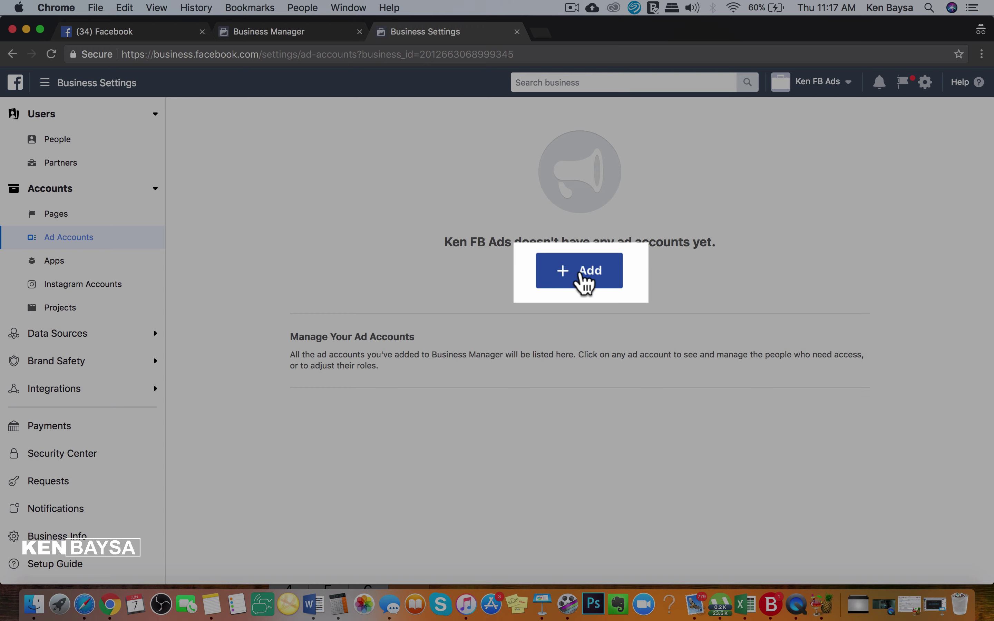
Create a new ad account FB Ads 1 with PHP Philippine Peso currency and Asia/Manila time zone.
click(581, 279)
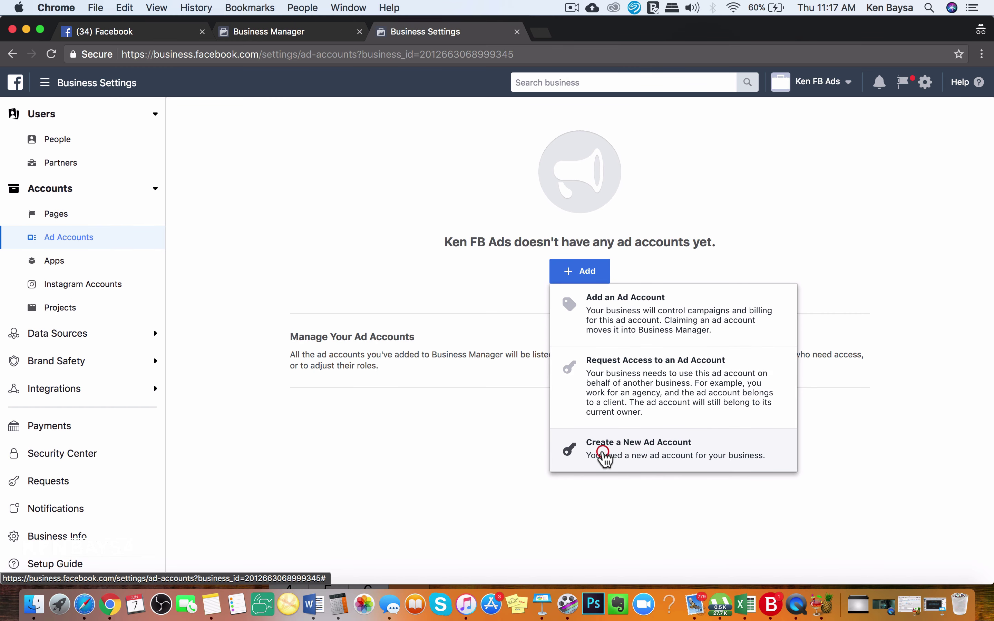
click(603, 452)
click(490, 276)
text(FB Ads 1)
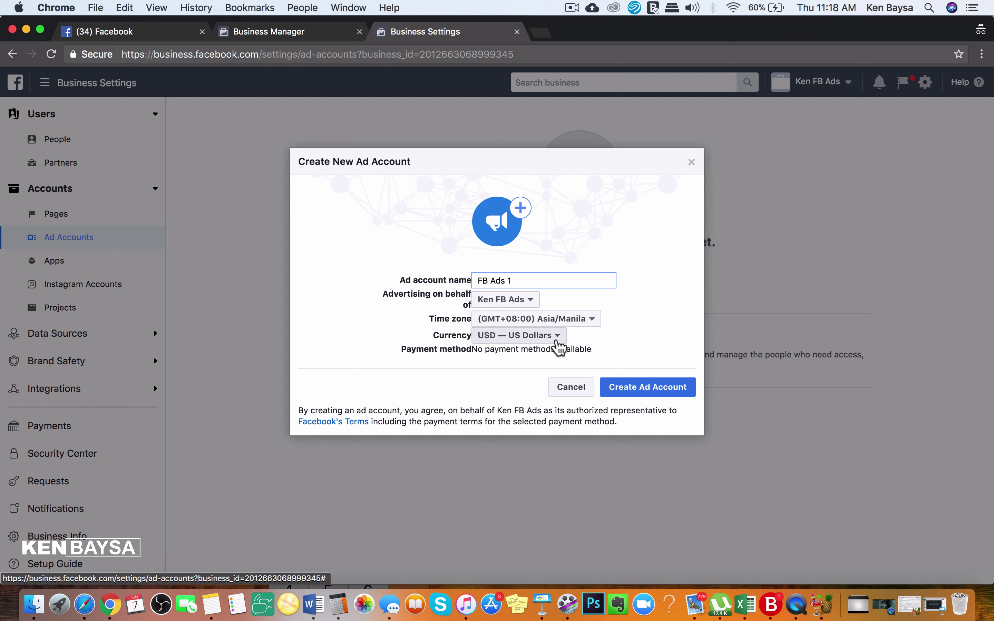
click(557, 336)
scroll(546, 427, down, 1)
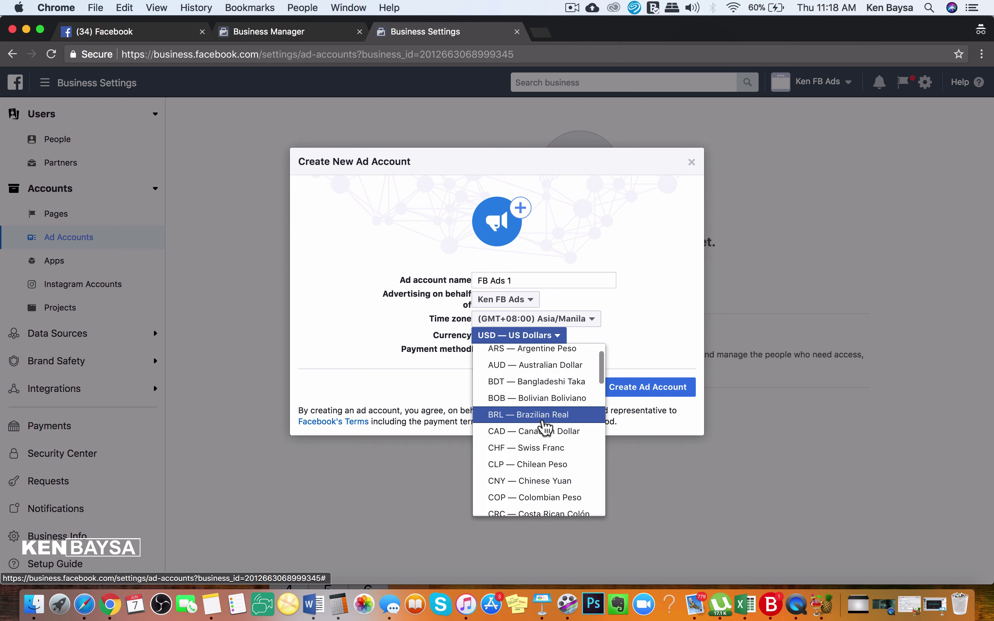
scroll(546, 427, down, 3)
scroll(546, 427, down, 5)
scroll(546, 427, down, 4)
scroll(546, 427, down, 1)
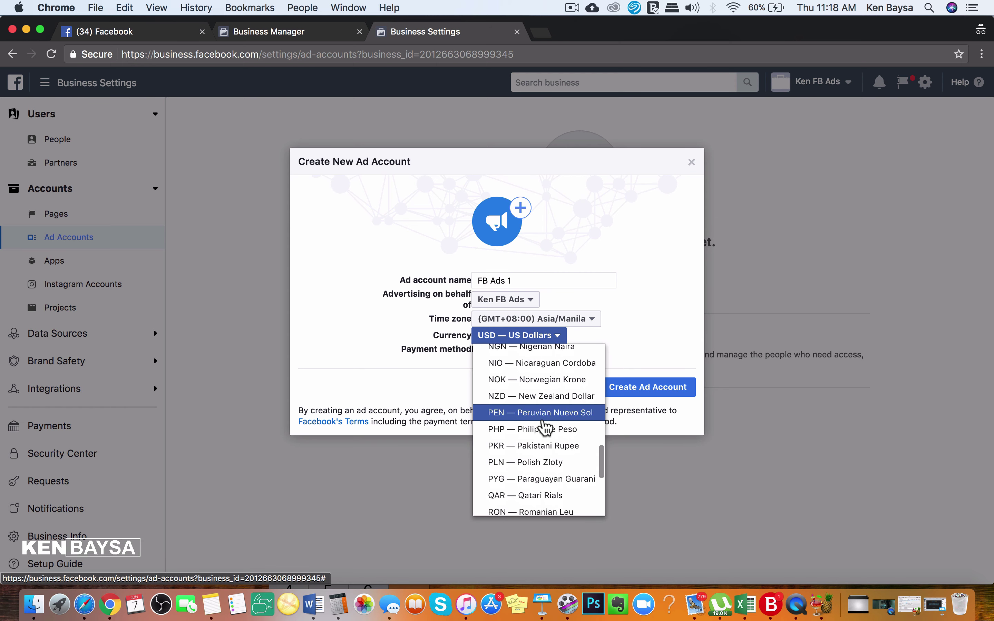
click(546, 428)
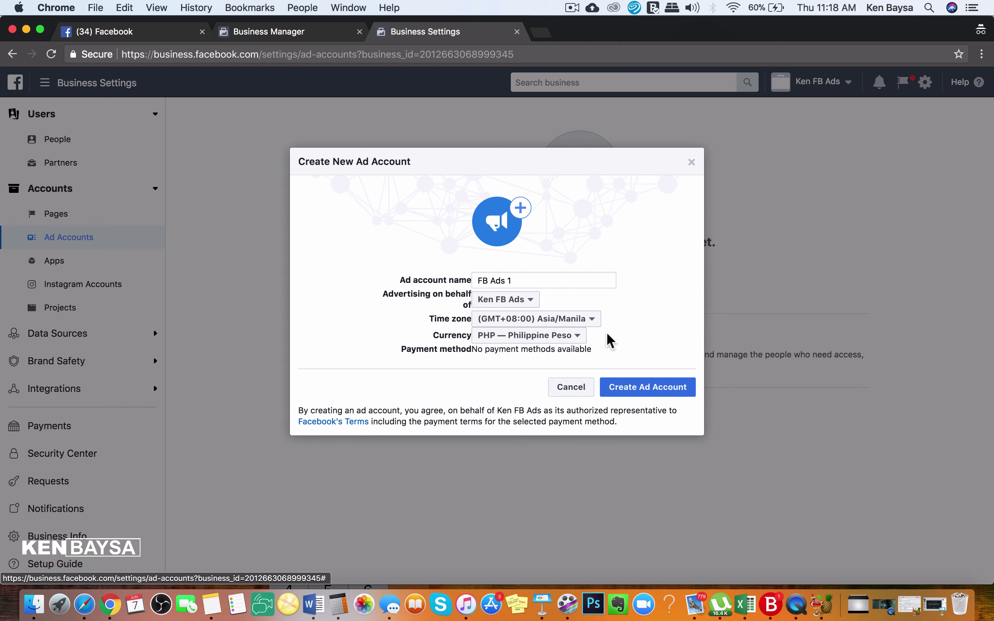
click(639, 395)
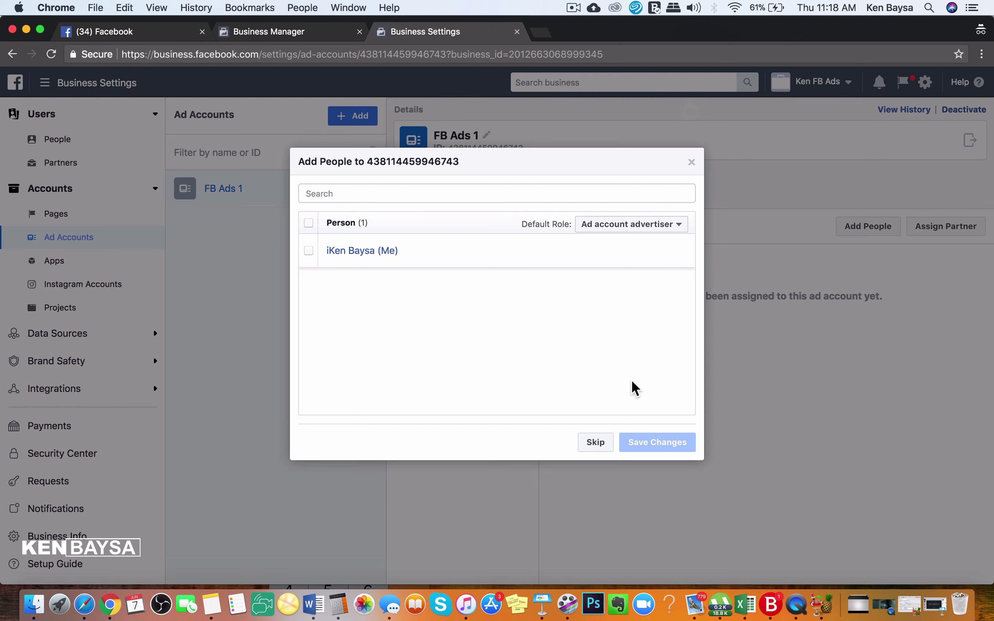
Assign yourself to FB Ads 1 as ad account advertiser and dismiss the confirmation.
click(308, 251)
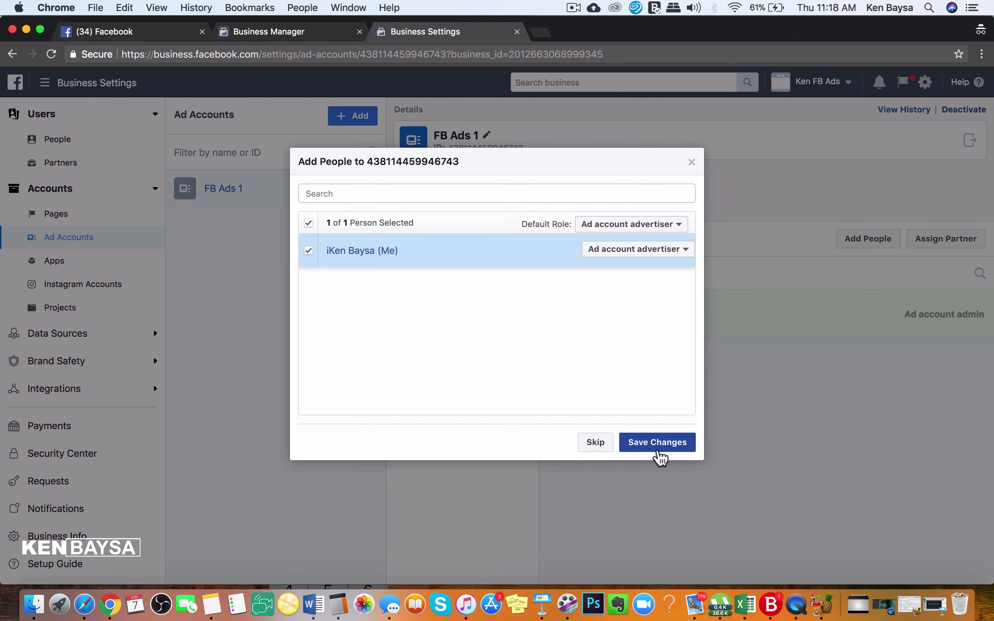
click(659, 446)
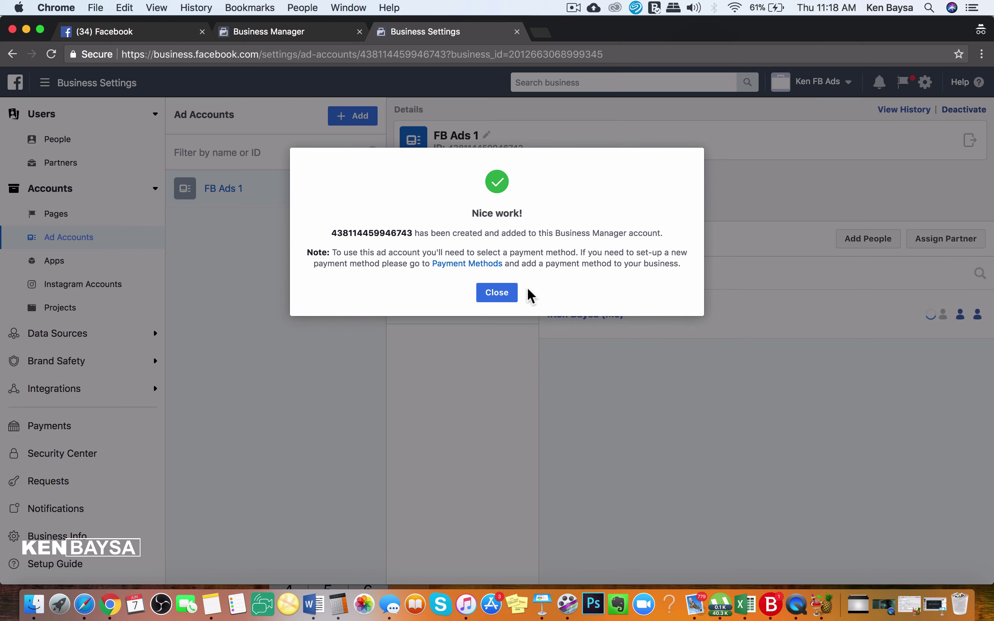
click(497, 293)
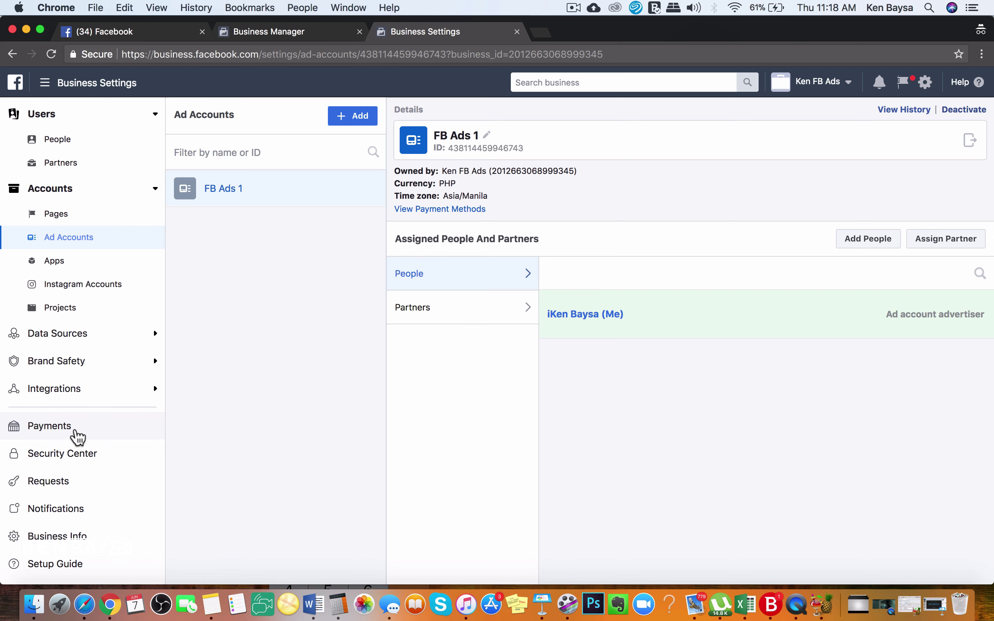
Show the Payments section, which lists no payment methods for Ken FB Ads yet.
click(77, 434)
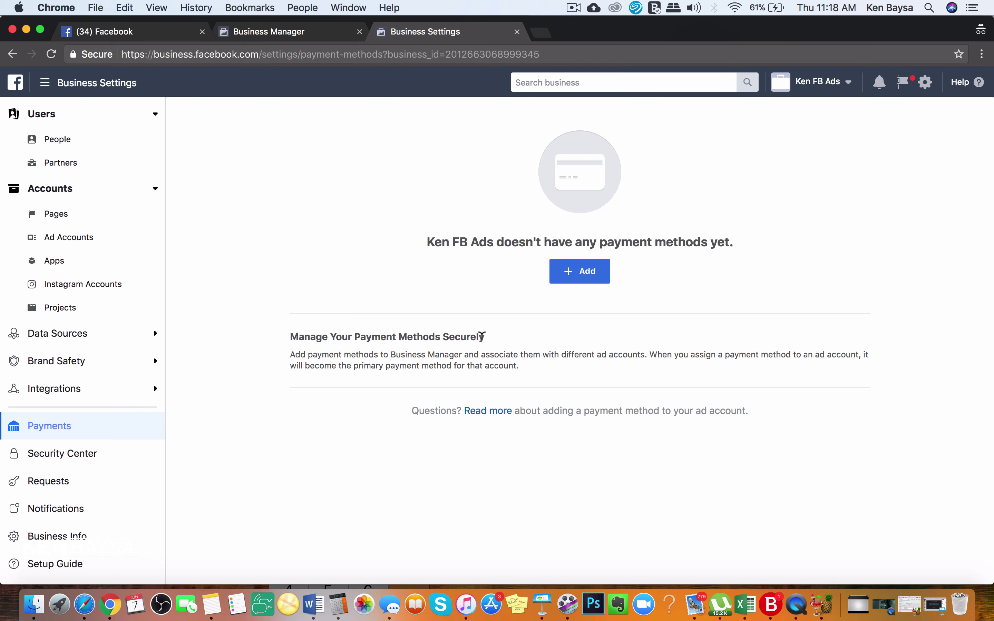
click(586, 279)
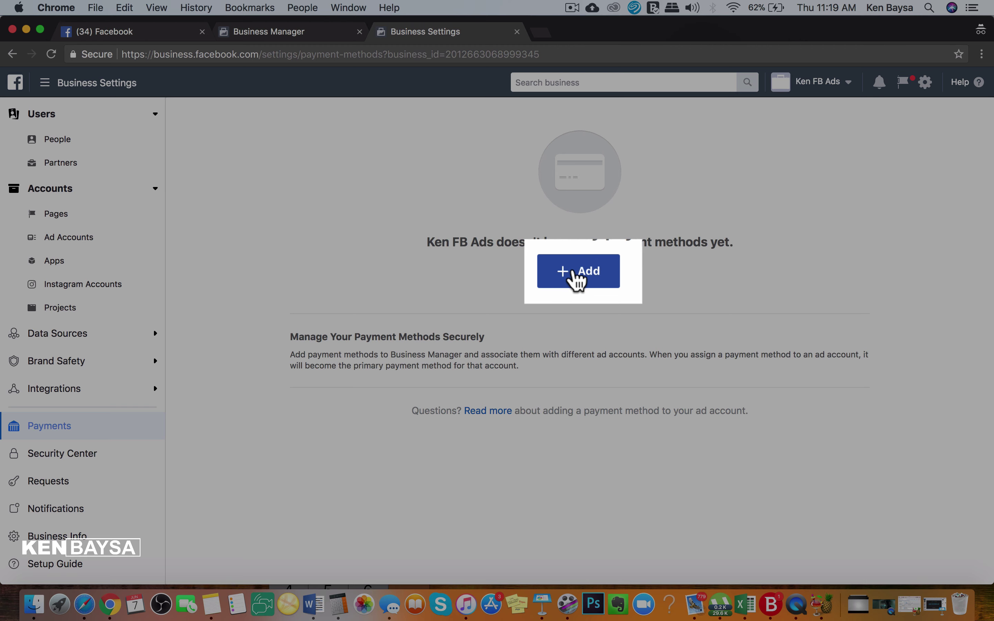
click(574, 279)
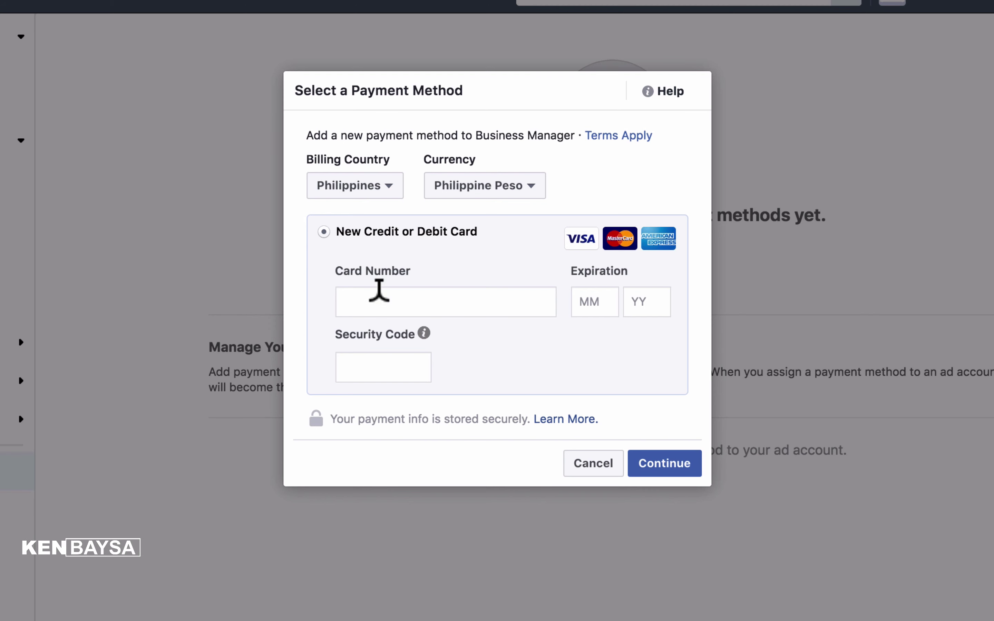
click(378, 300)
click(600, 299)
click(649, 303)
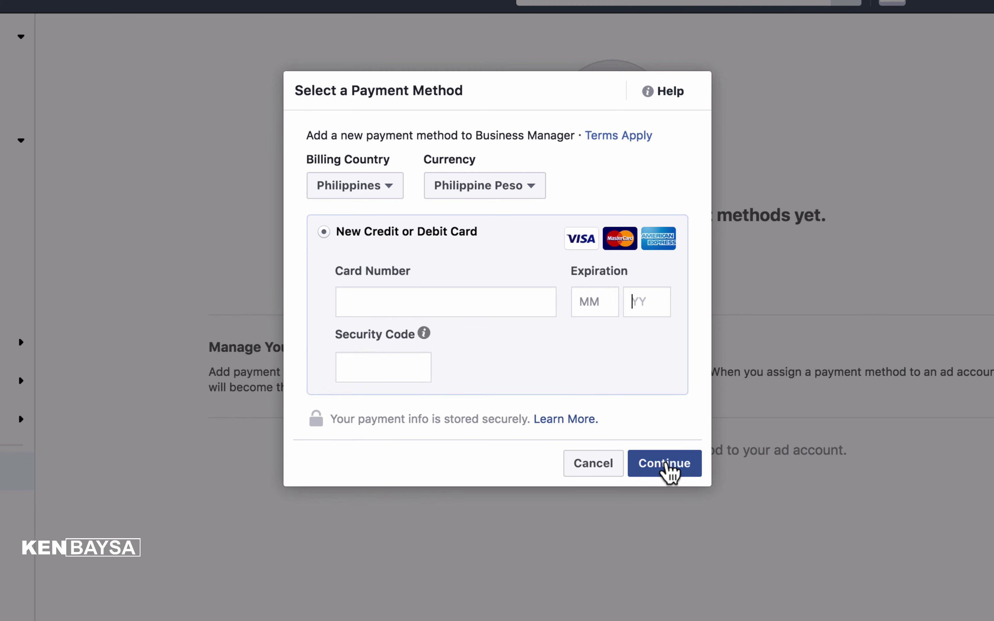
click(825, 259)
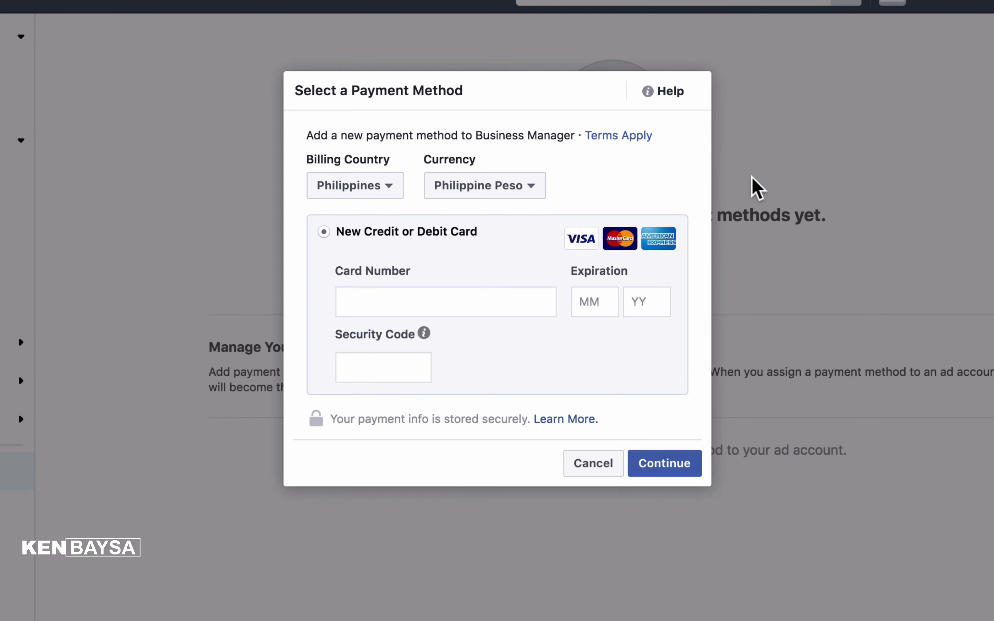
click(587, 463)
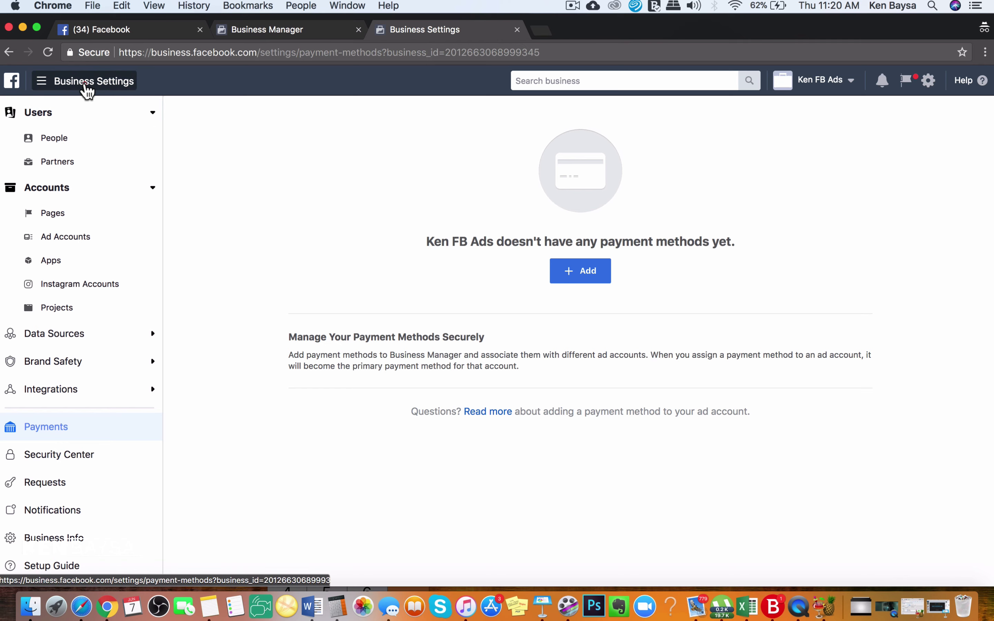
Return to FB Ads 1's account details and open the full tools menu including Billing.
click(87, 87)
click(217, 415)
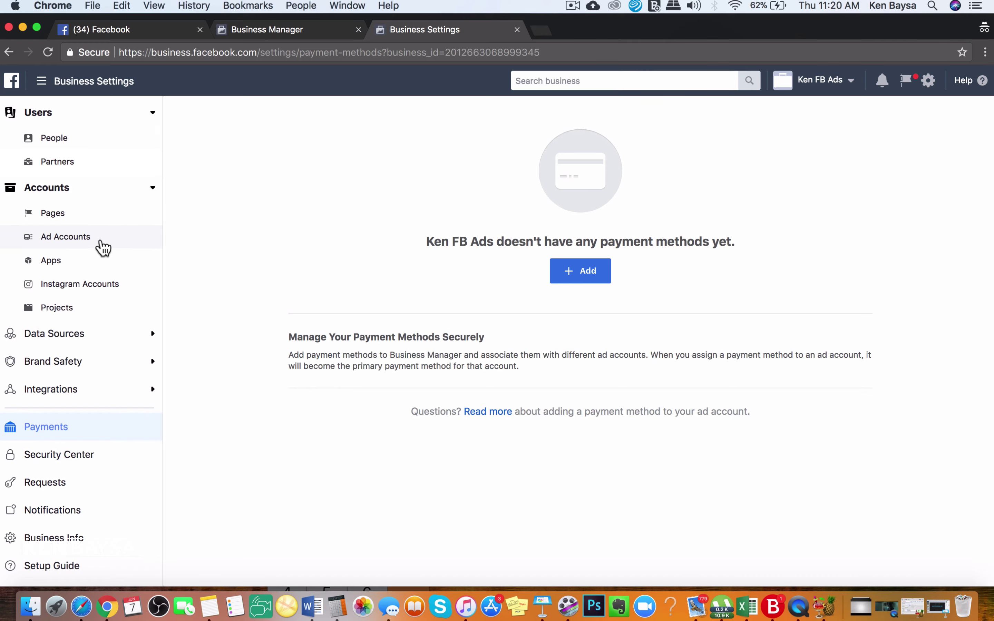
click(110, 246)
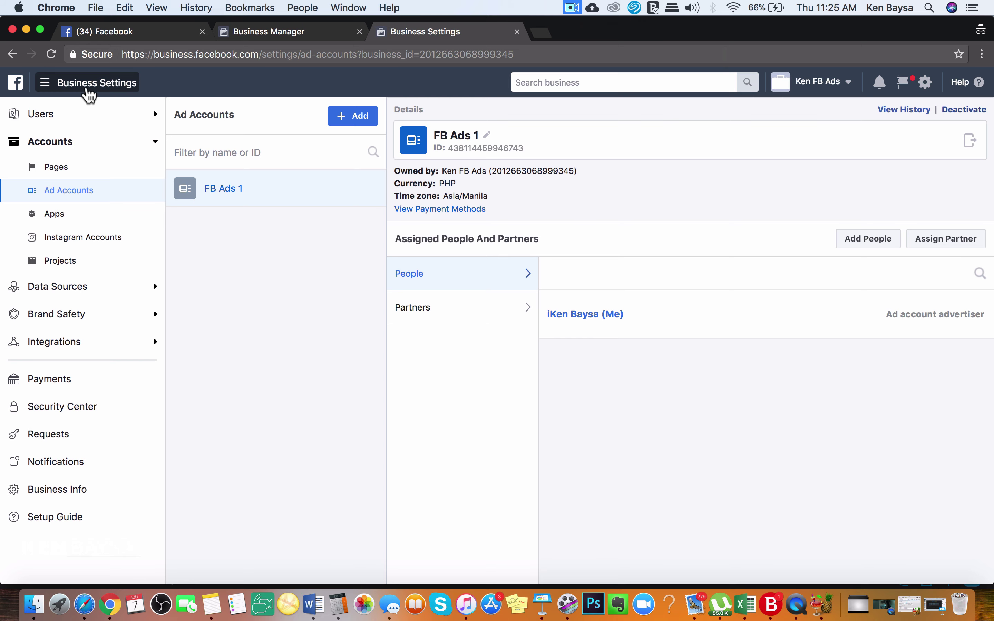
click(61, 93)
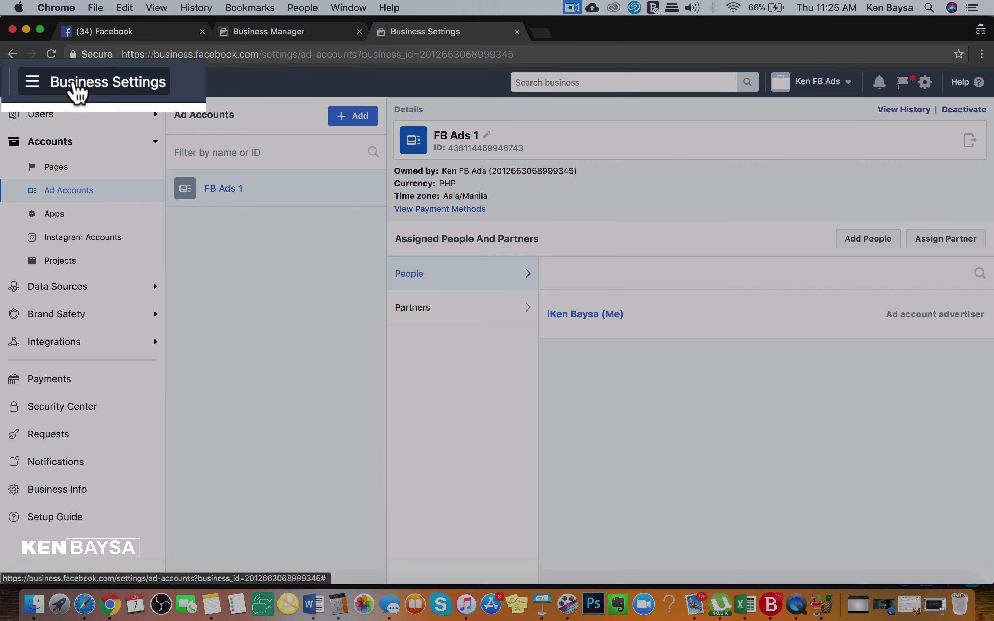
click(76, 91)
click(76, 92)
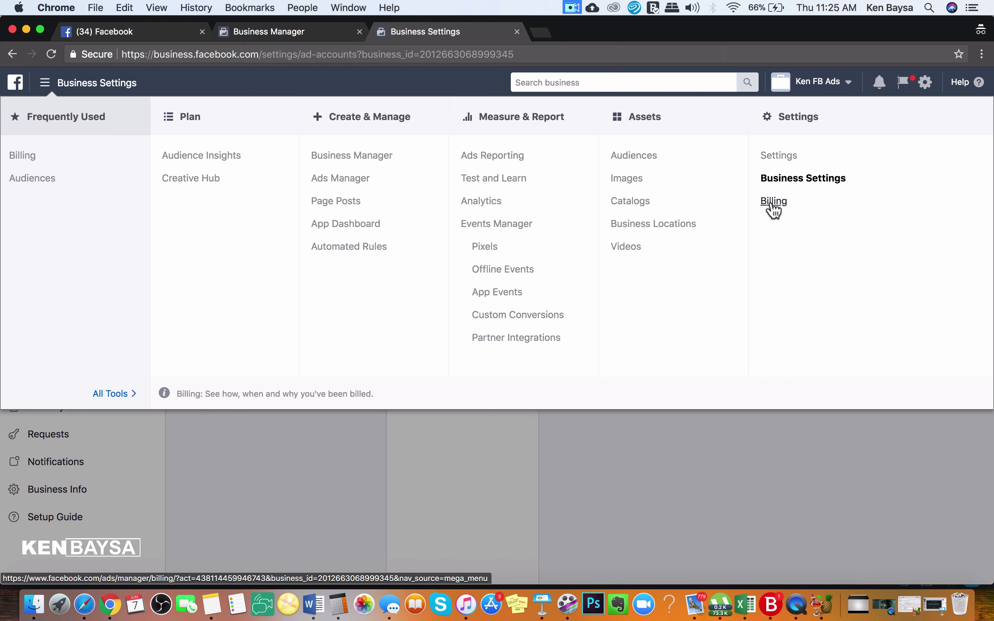
Open FB Ads 1's payment settings: next bill June 7, 2018, ₱0.00 due, no payment methods.
click(774, 202)
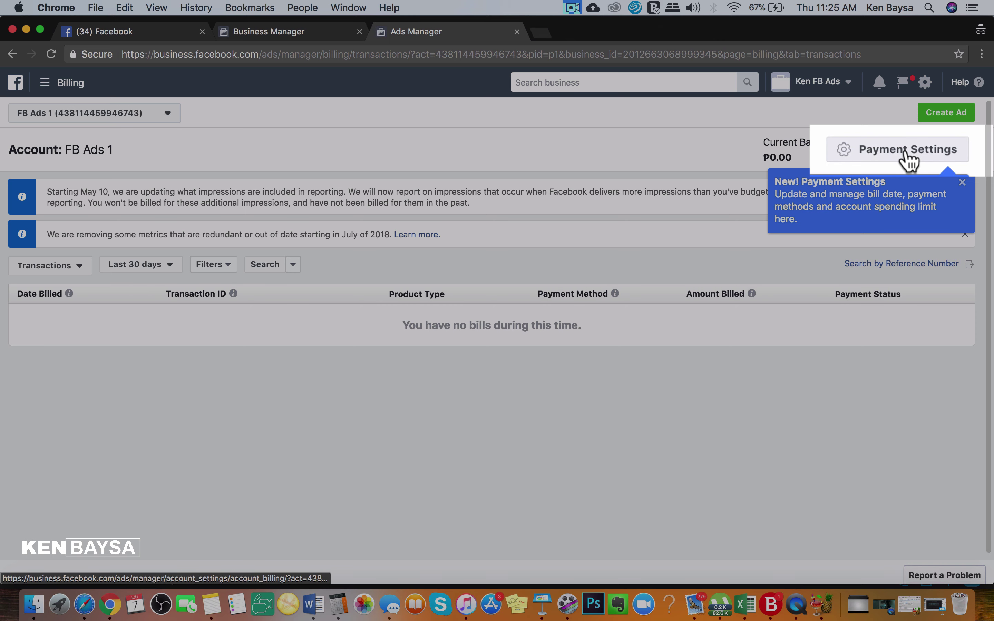
click(908, 156)
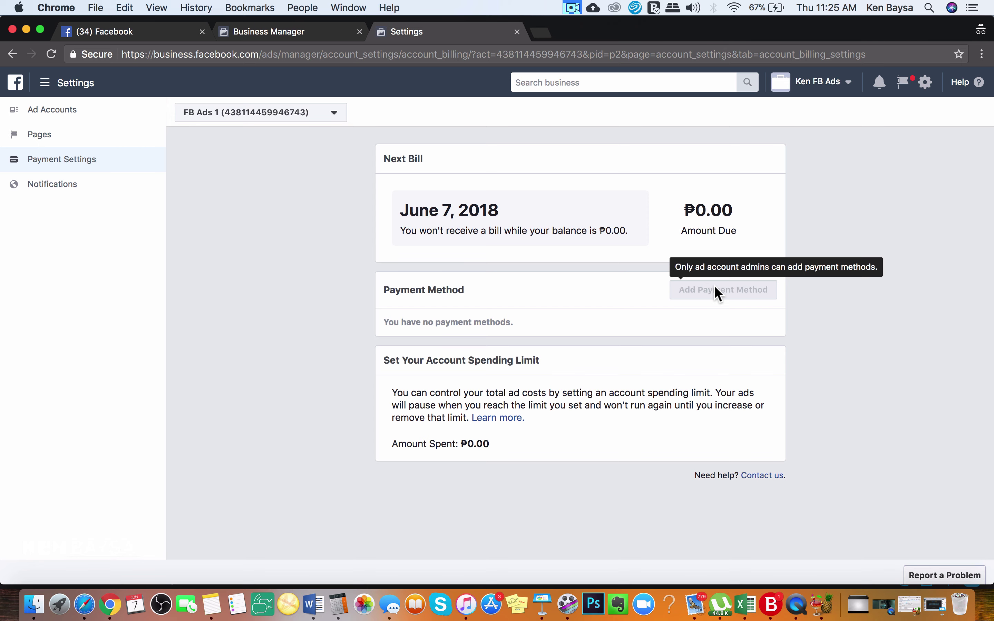
click(69, 90)
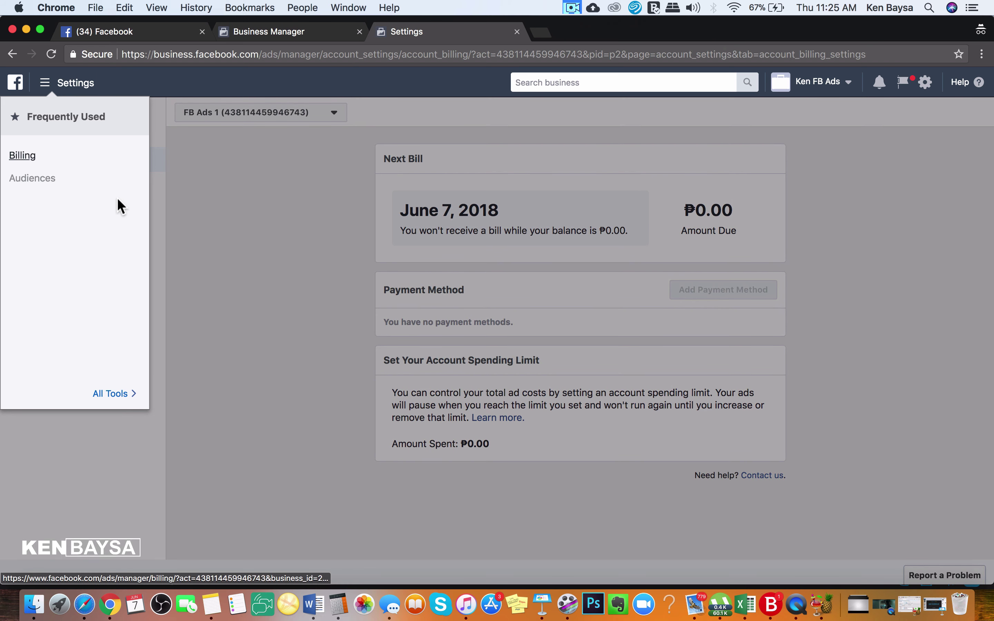
Return to the Business Manager home page through All Tools and review its Page, Ad Account and People setup tasks.
click(103, 394)
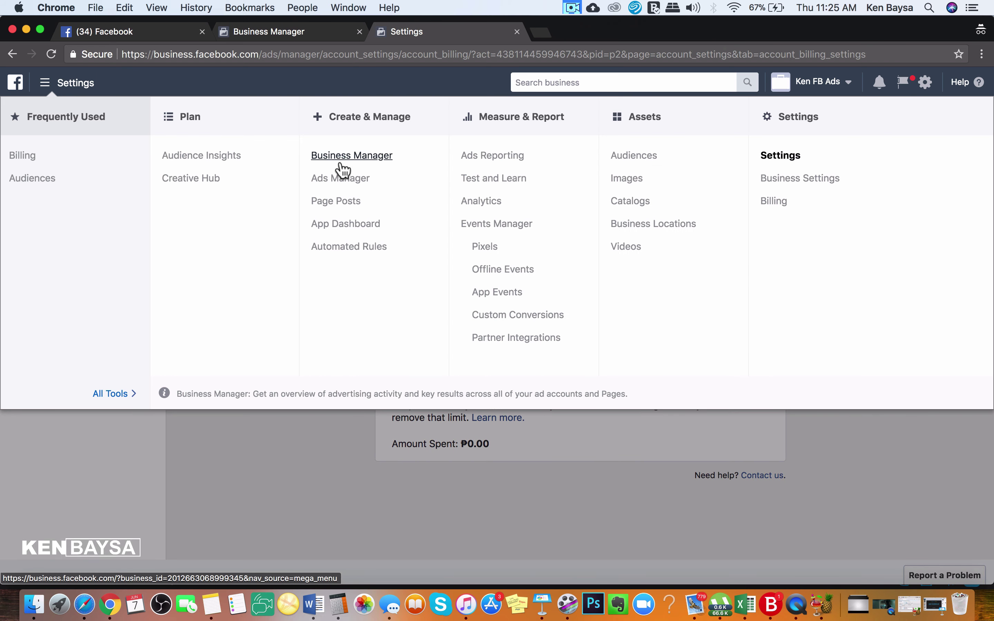
click(352, 162)
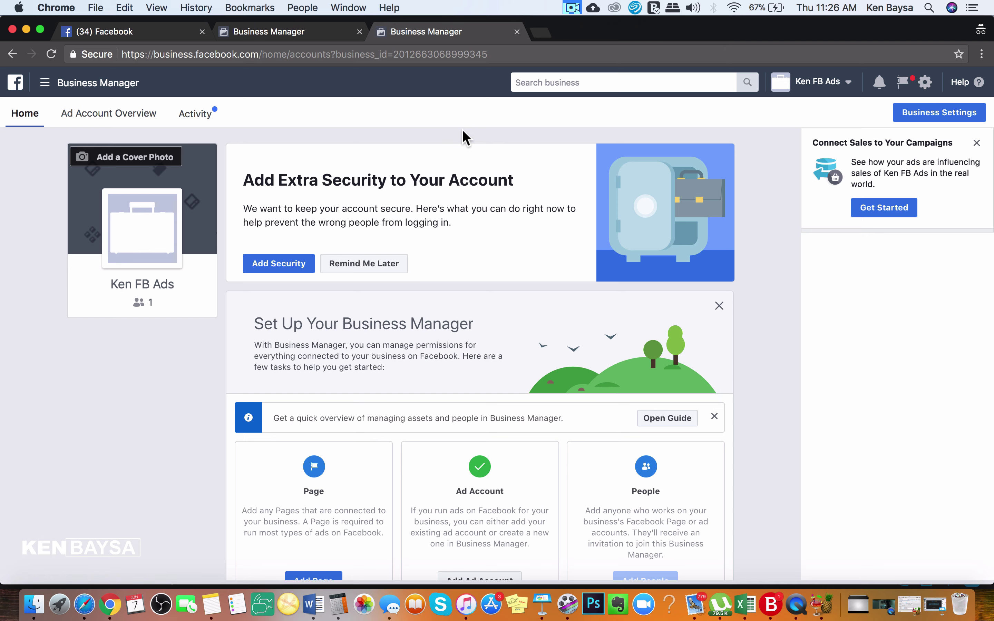
scroll(476, 279, down, 5)
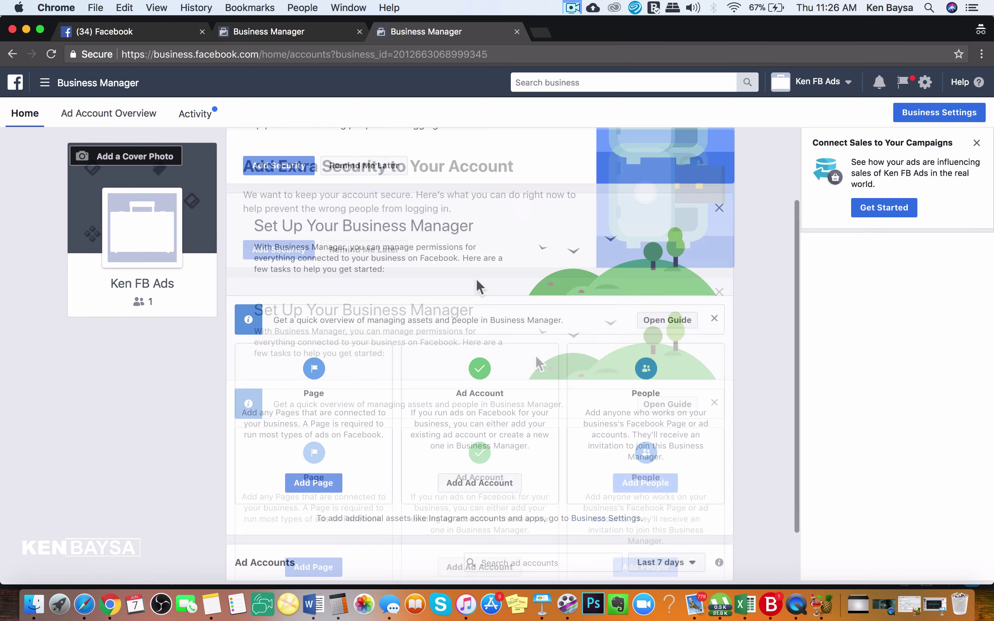